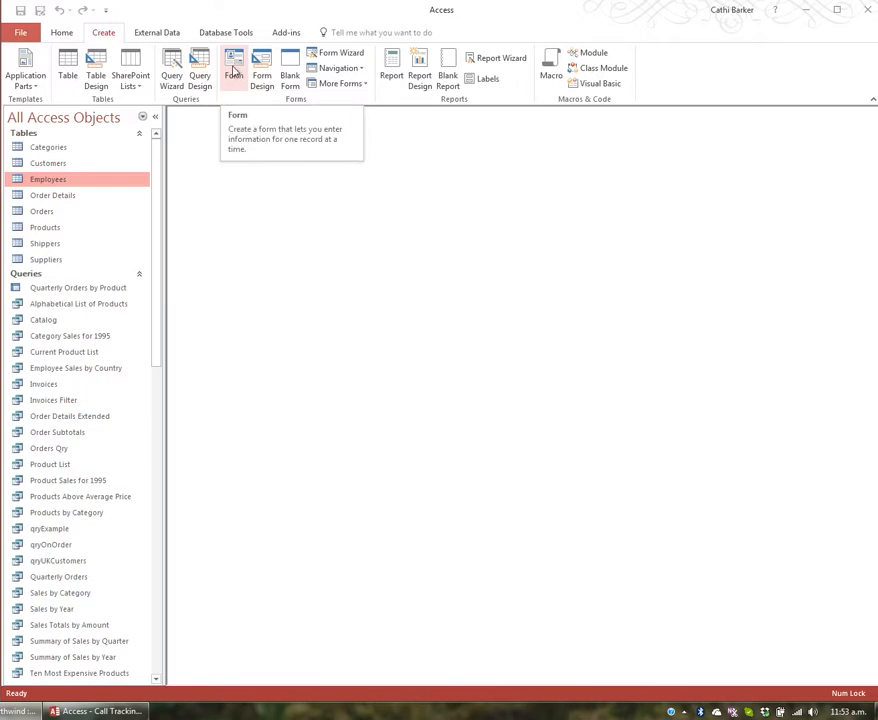
Create a form from the selected Employees table, then close it and save it as frmEmployeeDetails
{"action": "left_click", "coordinate": [233, 70]}
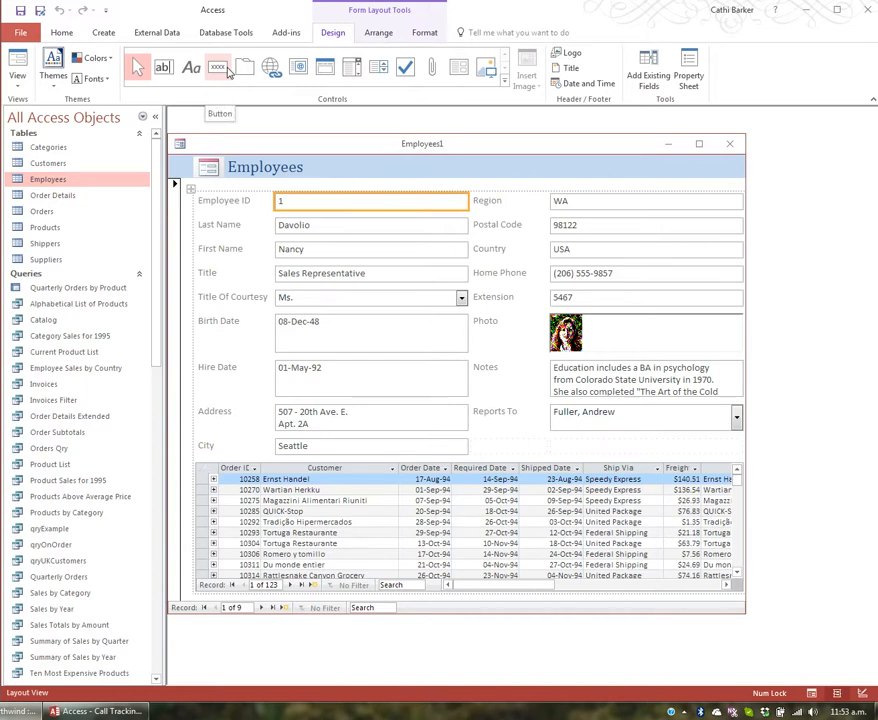
{"action": "left_click", "coordinate": [699, 143]}
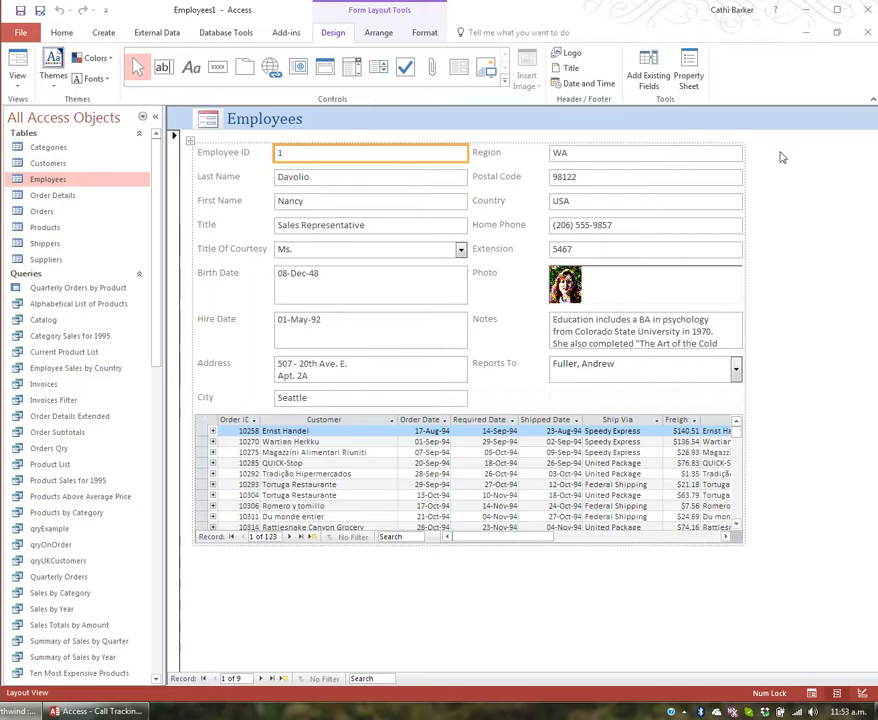
{"action": "left_click", "coordinate": [868, 32]}
{"action": "left_click_drag", "start_coordinate": [104, 340], "coordinate": [400, 381]}
{"action": "left_click", "coordinate": [276, 430]}
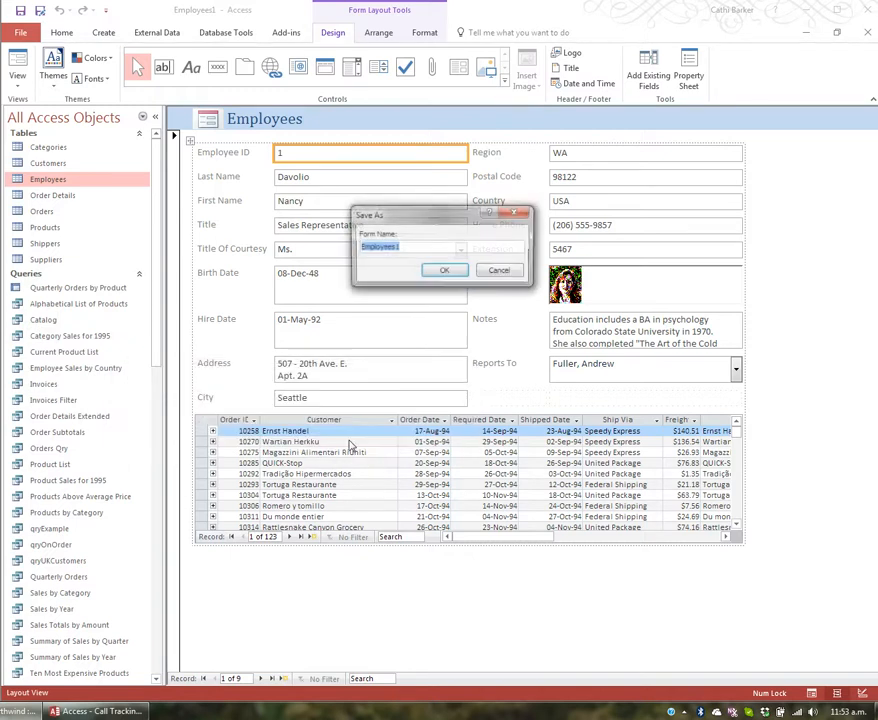
{"action": "key", "text": "Home"}
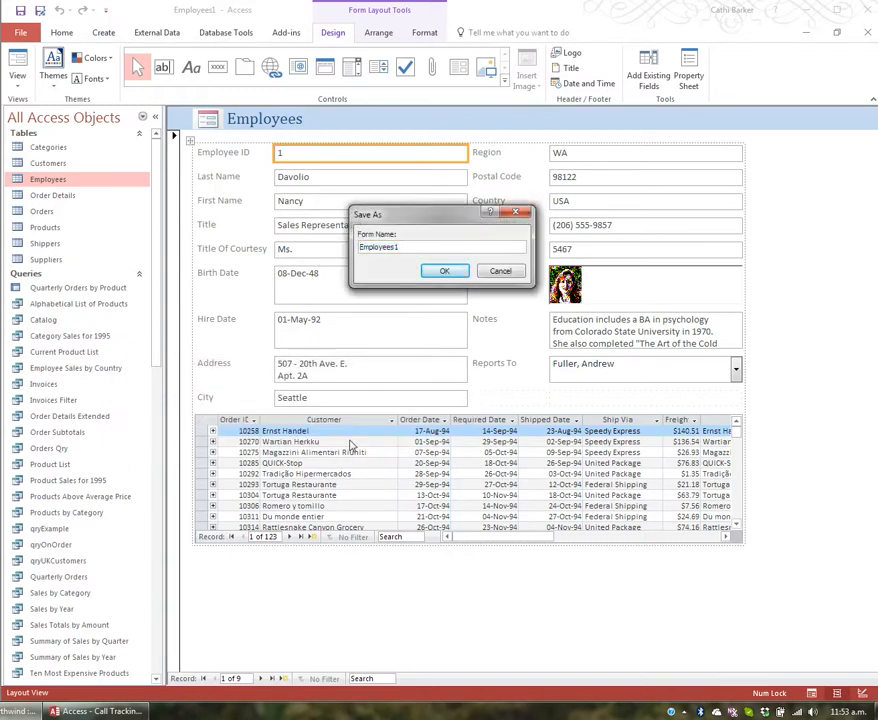
{"action": "type", "text": "frm"}
{"action": "key", "text": "End"}
{"action": "key", "text": "BackSpace"}
{"action": "key", "text": "BackSpace"}
{"action": "type", "text": "Details"}
{"action": "key", "text": "Return"}
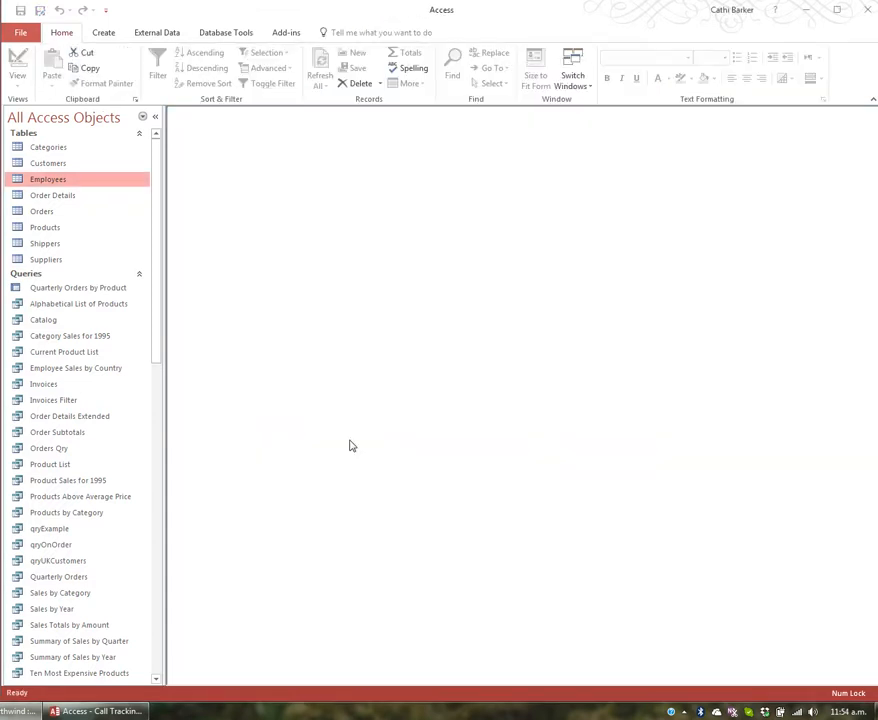
Collapse the Queries group in the object list and select the frmEmployeeDetails form
{"action": "left_click", "coordinate": [138, 276]}
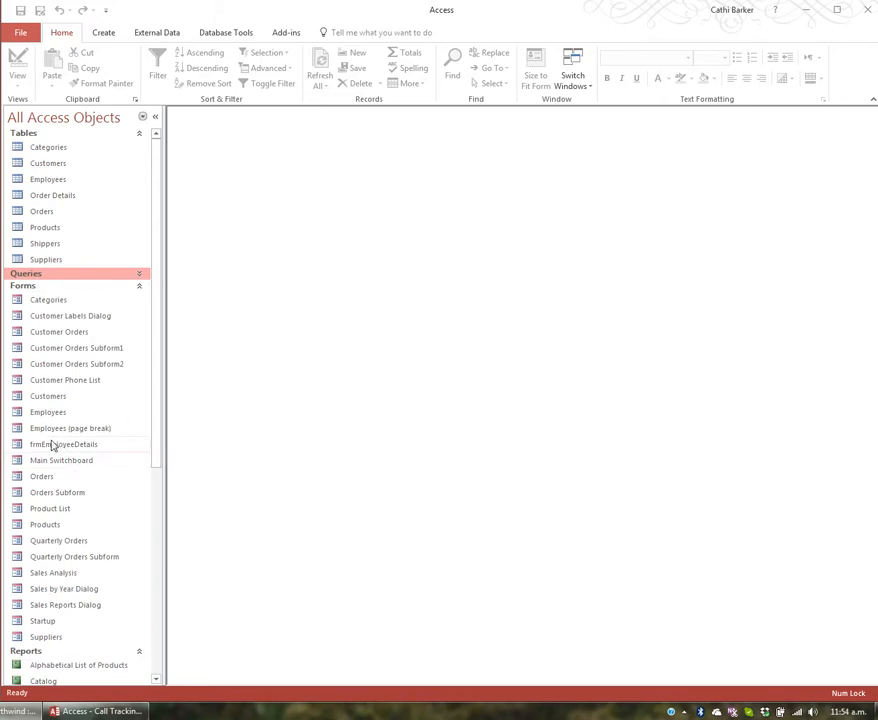
{"action": "left_click", "coordinate": [89, 447]}
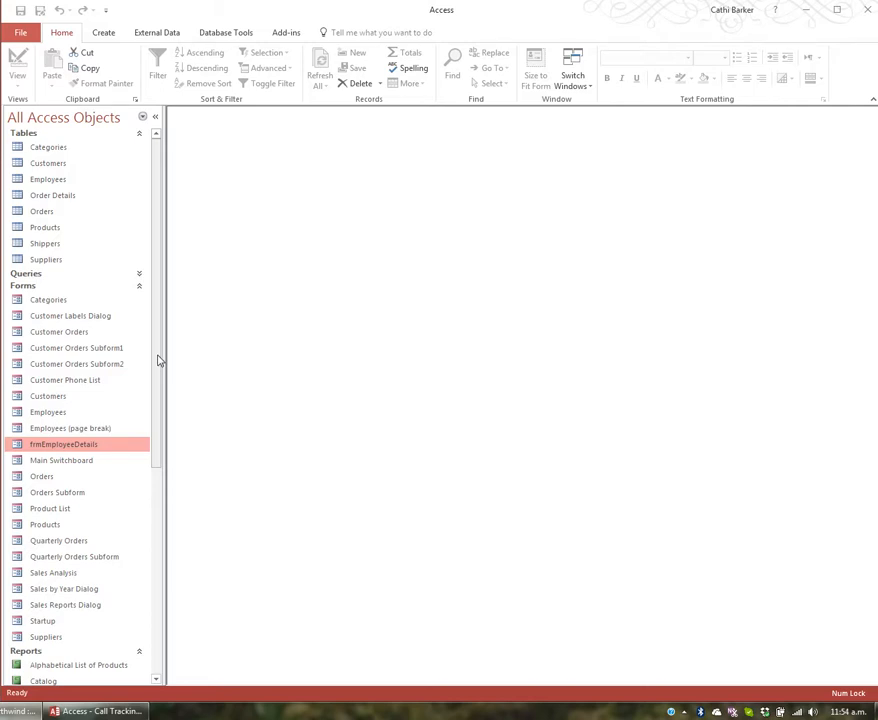
Create a form from the Customers table and maximize the form window
{"action": "left_click", "coordinate": [57, 165]}
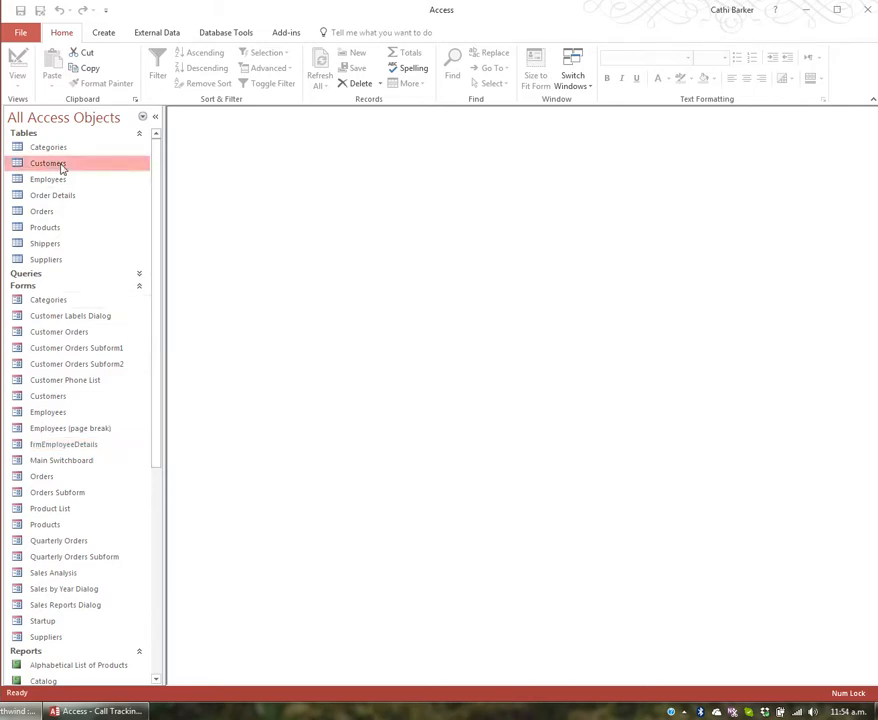
{"action": "left_click", "coordinate": [106, 32]}
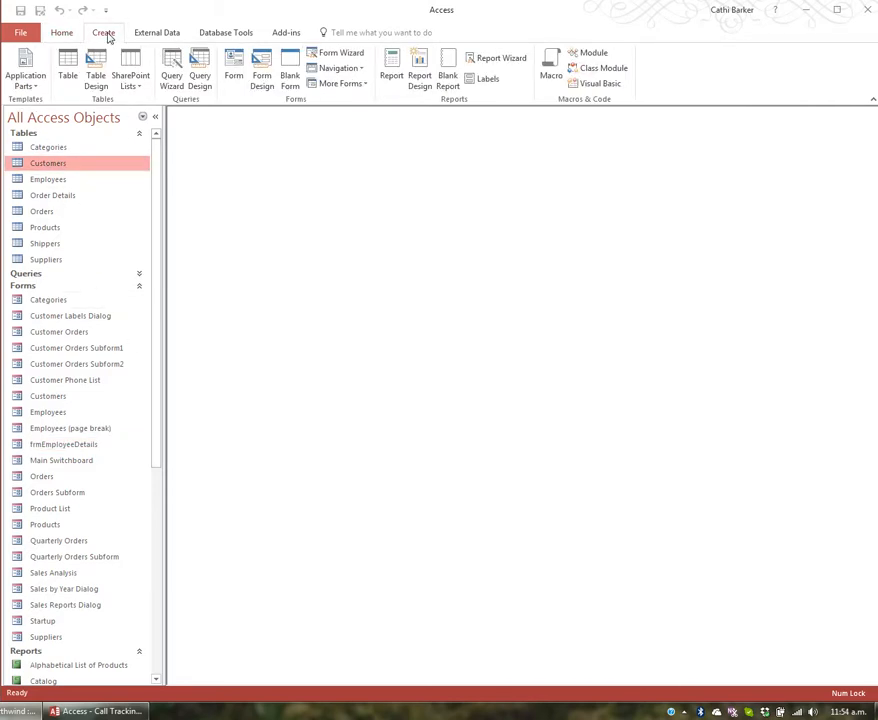
{"action": "left_click", "coordinate": [241, 76]}
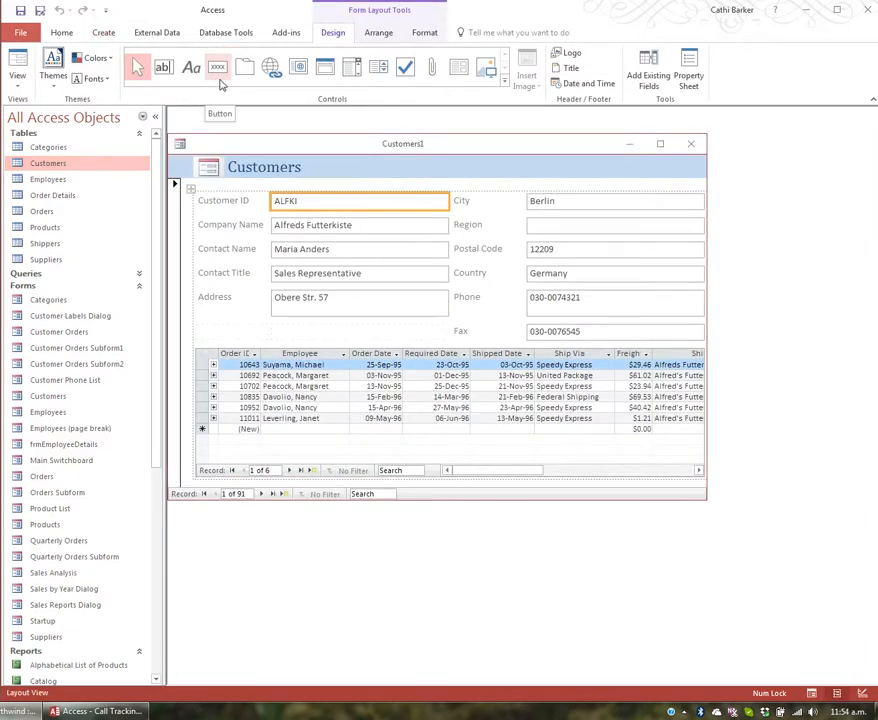
{"action": "left_click", "coordinate": [660, 144]}
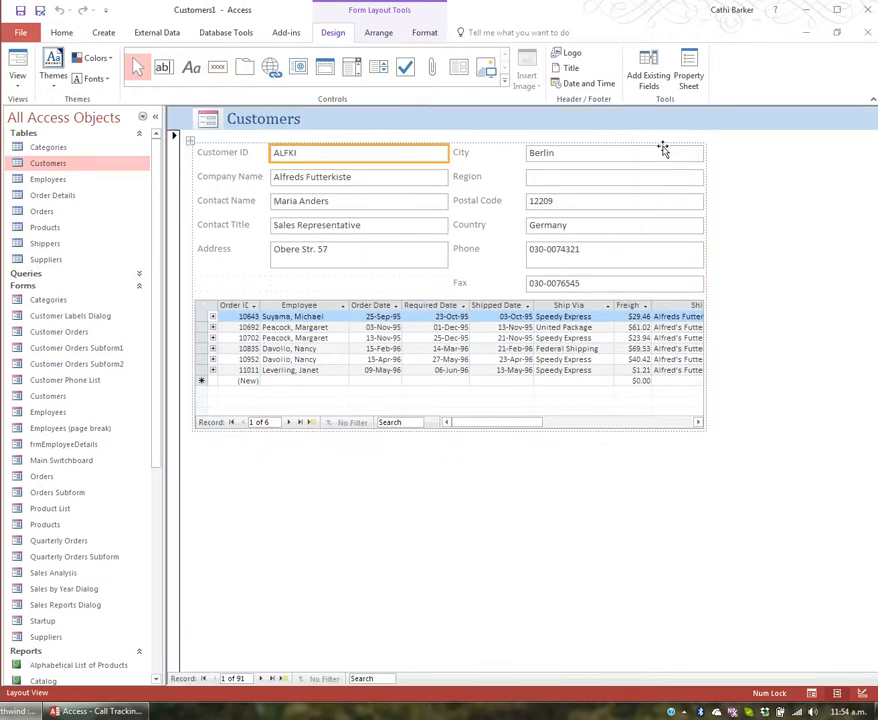
Close the new Customers form, saving its design under the name frmCustomerDetails
{"action": "left_click", "coordinate": [867, 33]}
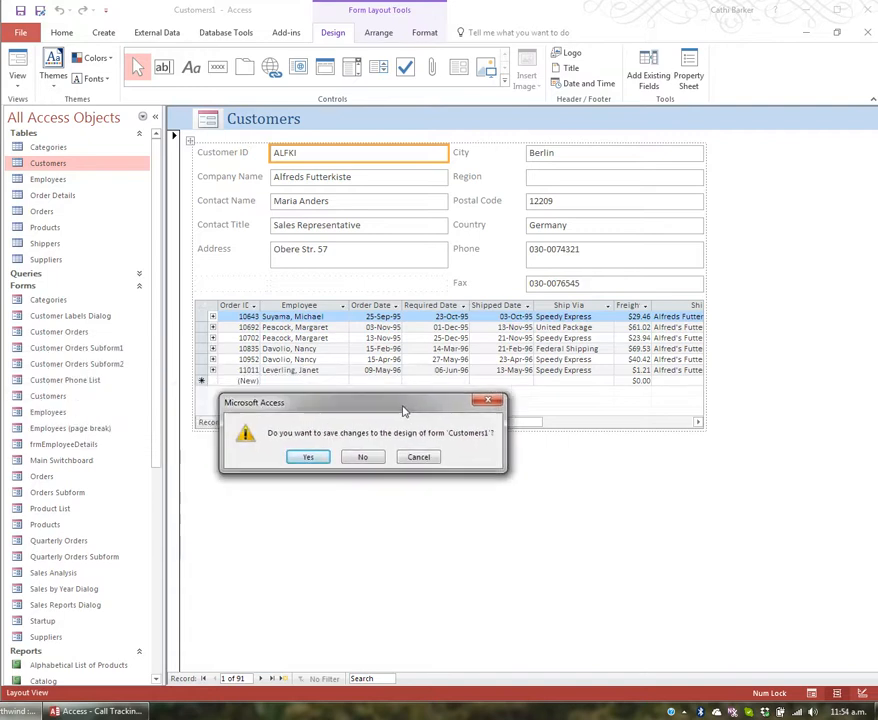
{"action": "left_click", "coordinate": [308, 456]}
{"action": "key", "text": "Home"}
{"action": "type", "text": "frm"}
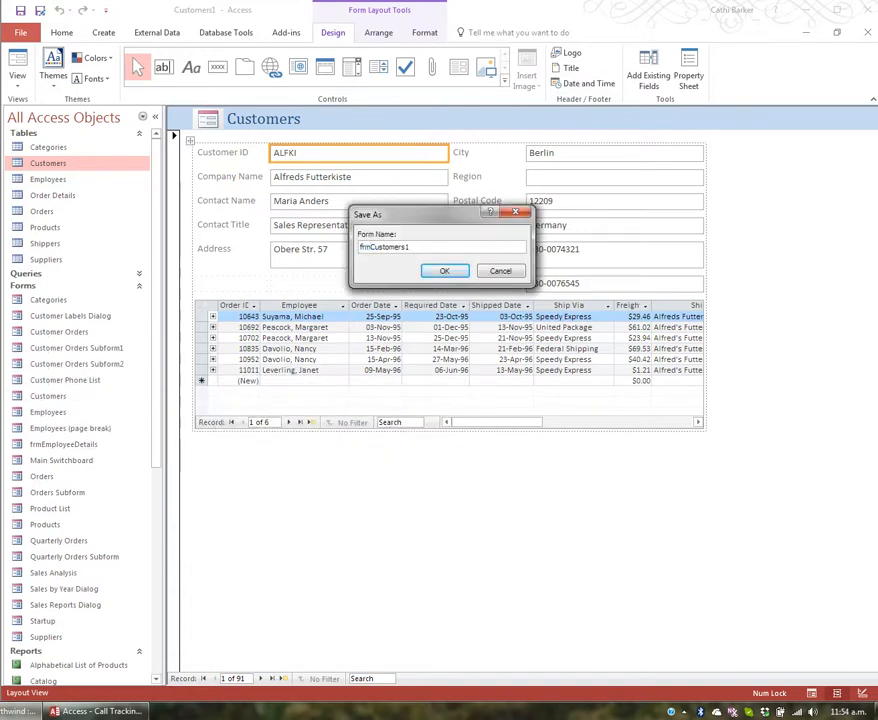
{"action": "key", "text": "End"}
{"action": "key", "text": "BackSpace"}
{"action": "type", "text": "Details"}
{"action": "key", "text": "Return"}
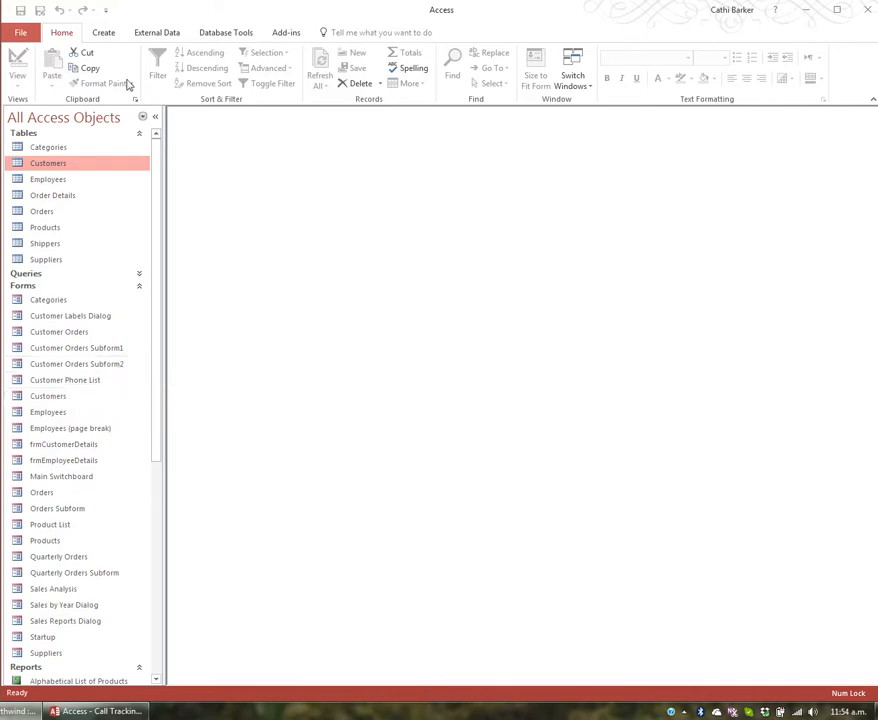
Start the Form Wizard and choose the Products table as the form's source
{"action": "left_click", "coordinate": [103, 33]}
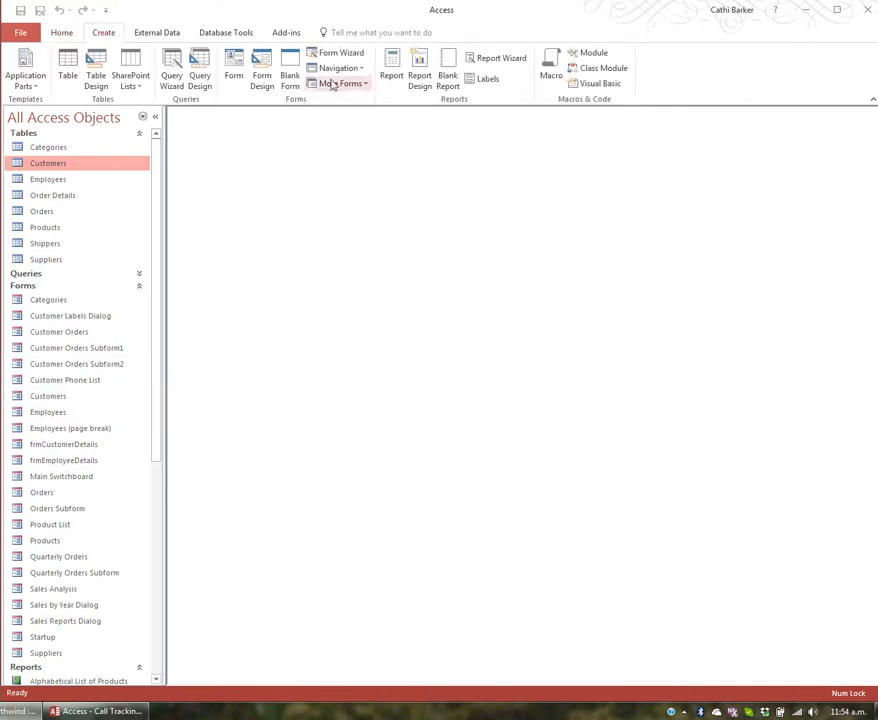
{"action": "left_click", "coordinate": [356, 56]}
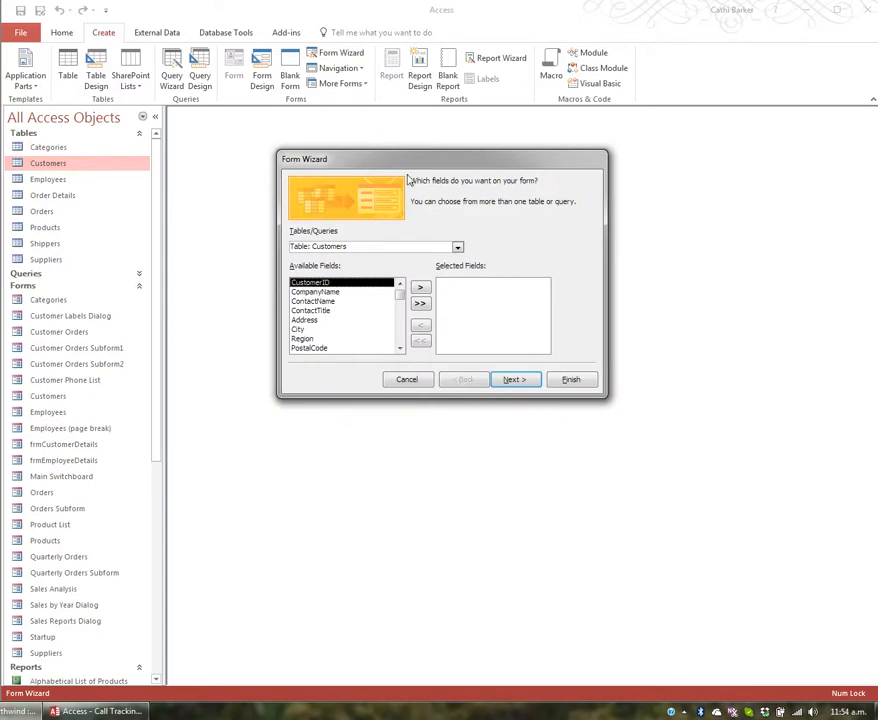
{"action": "left_click", "coordinate": [457, 247]}
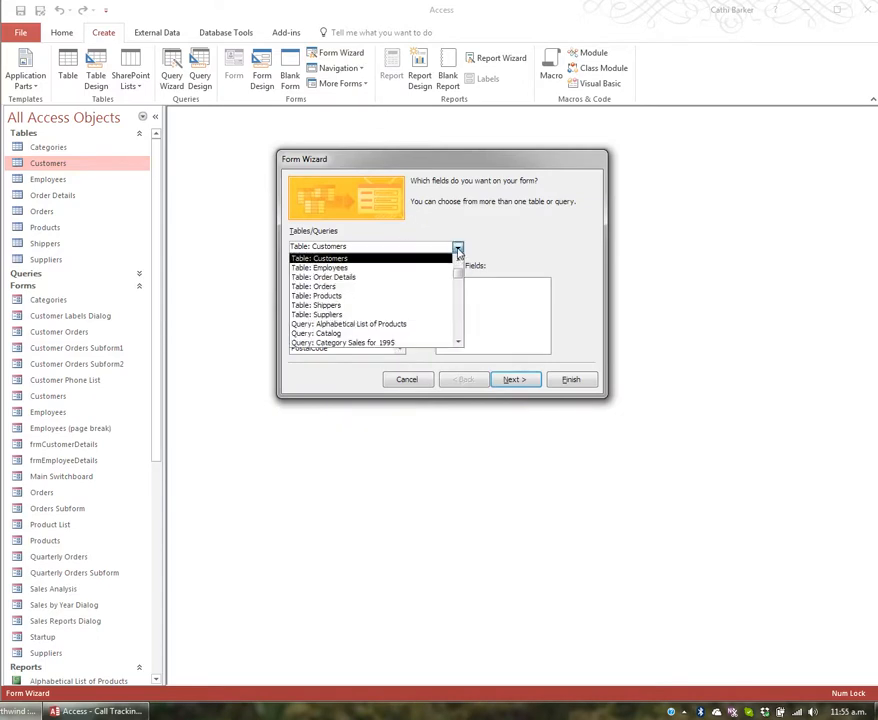
{"action": "mouse_move", "coordinate": [458, 263]}
{"action": "left_mouse_down"}
{"action": "mouse_move", "coordinate": [457, 314]}
{"action": "mouse_move", "coordinate": [461, 266]}
{"action": "left_mouse_up"}
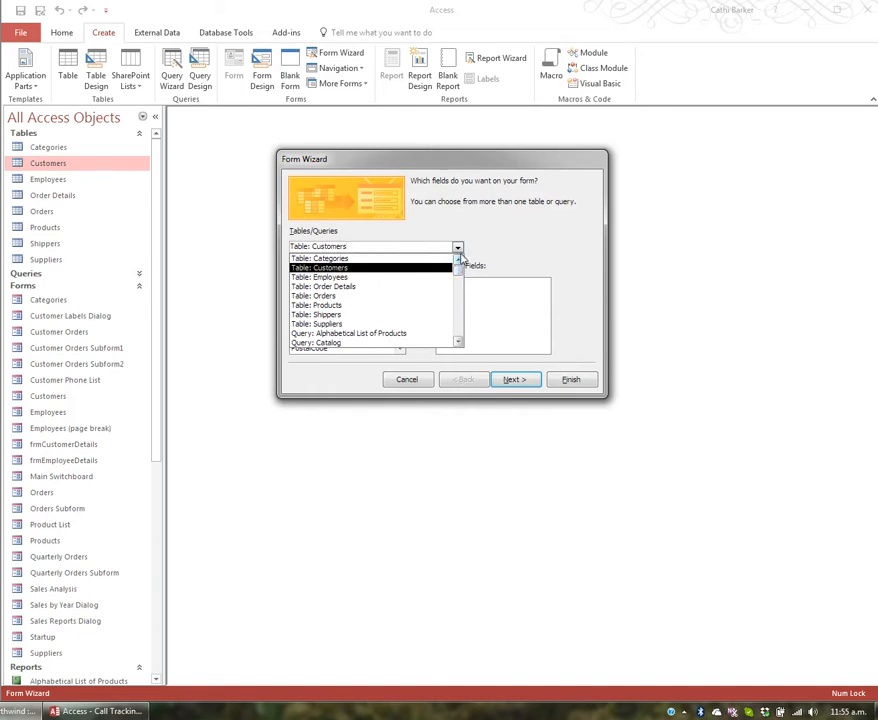
{"action": "left_click", "coordinate": [342, 306]}
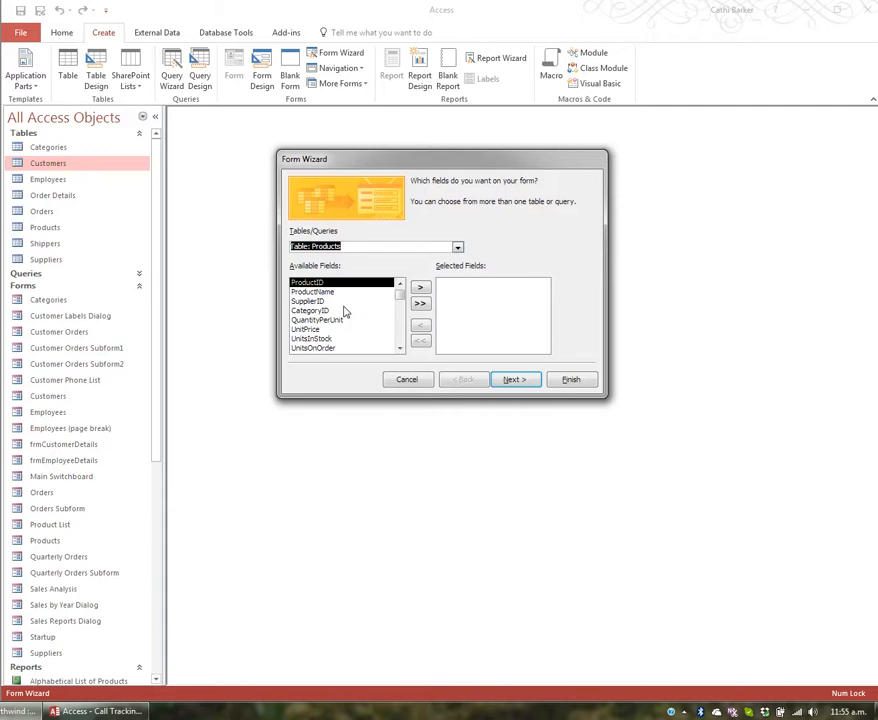
Add the ProductID, ProductName, UnitPrice and Discontinued fields to the form and continue to the layout choice
{"action": "left_click", "coordinate": [421, 288]}
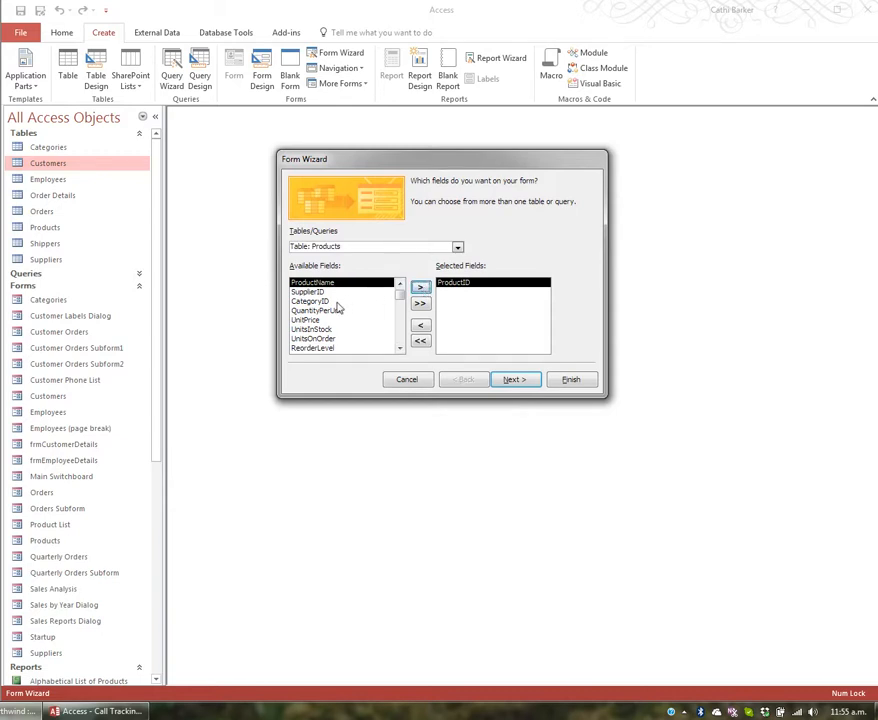
{"action": "left_click", "coordinate": [422, 289]}
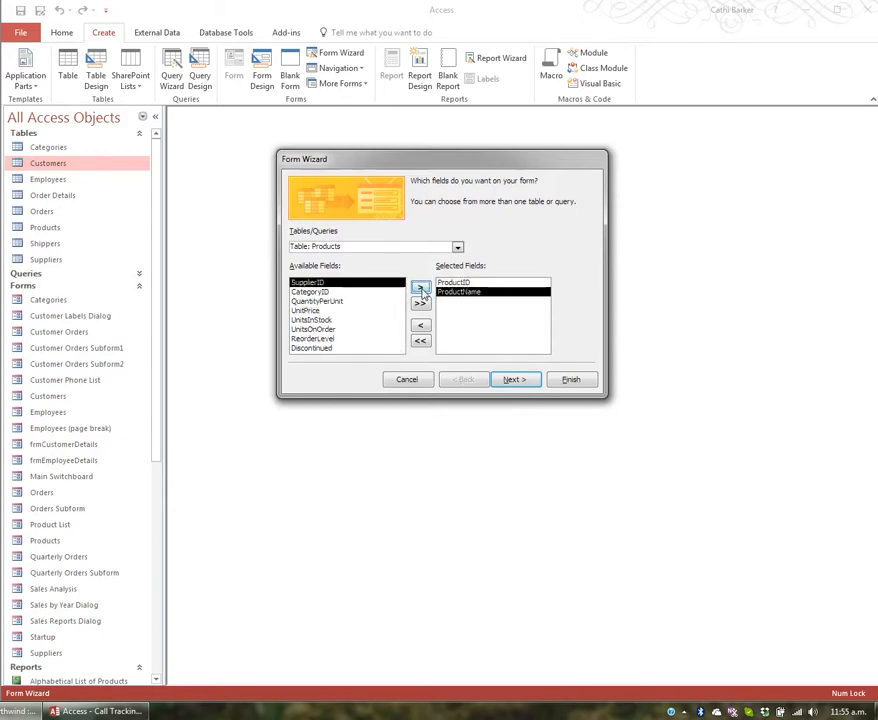
{"action": "left_click", "coordinate": [324, 311]}
{"action": "left_click", "coordinate": [421, 288]}
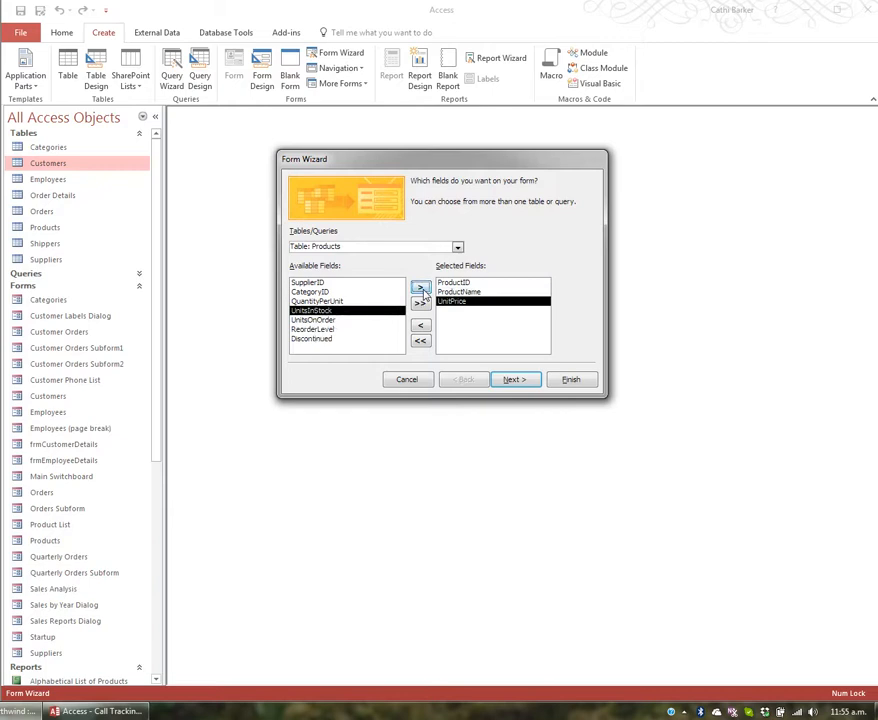
{"action": "left_click", "coordinate": [333, 340]}
{"action": "left_click", "coordinate": [420, 287]}
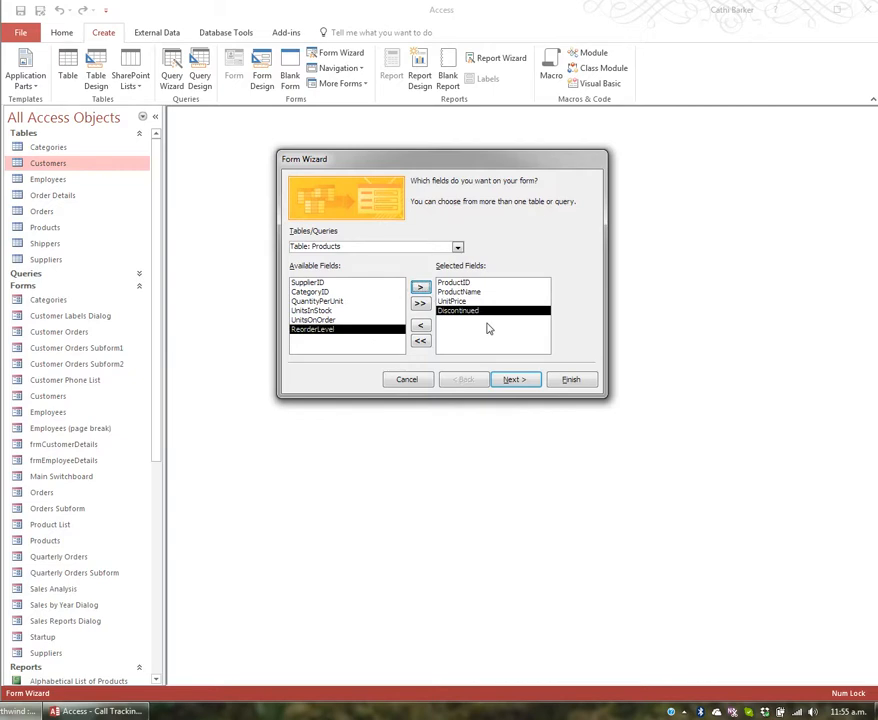
{"action": "left_click", "coordinate": [515, 379]}
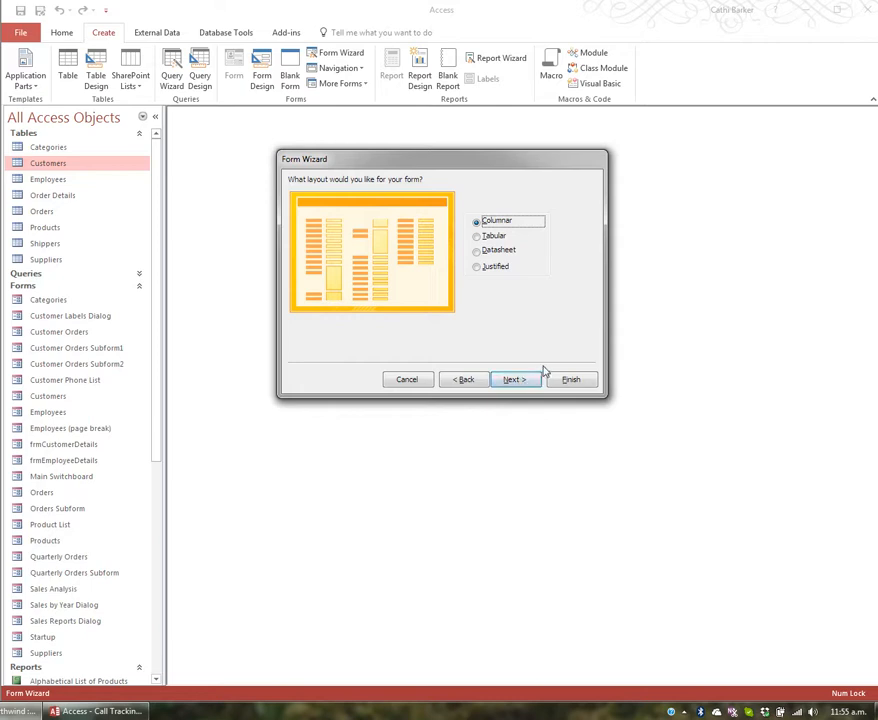
Finish the wizard with a Tabular layout and the title Products Pricing, then close the resulting form
{"action": "left_click", "coordinate": [492, 236]}
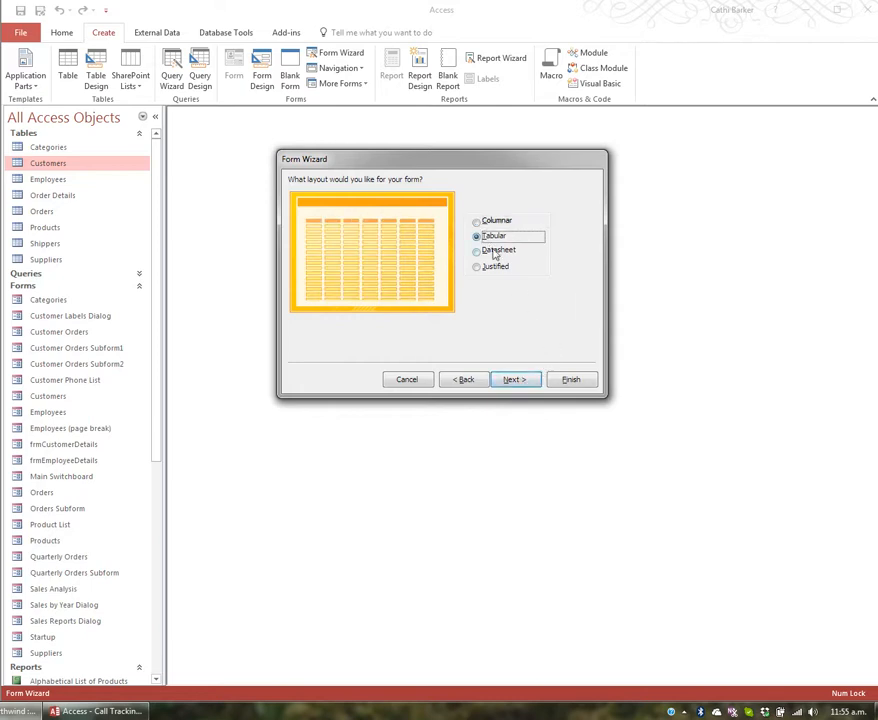
{"action": "left_click", "coordinate": [522, 381]}
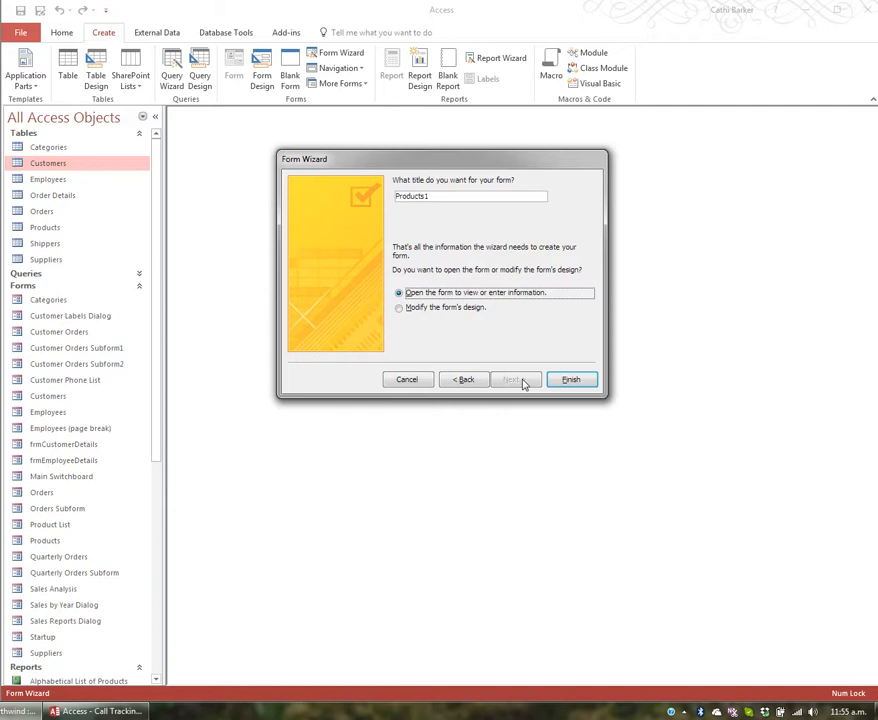
{"action": "left_click", "coordinate": [439, 197]}
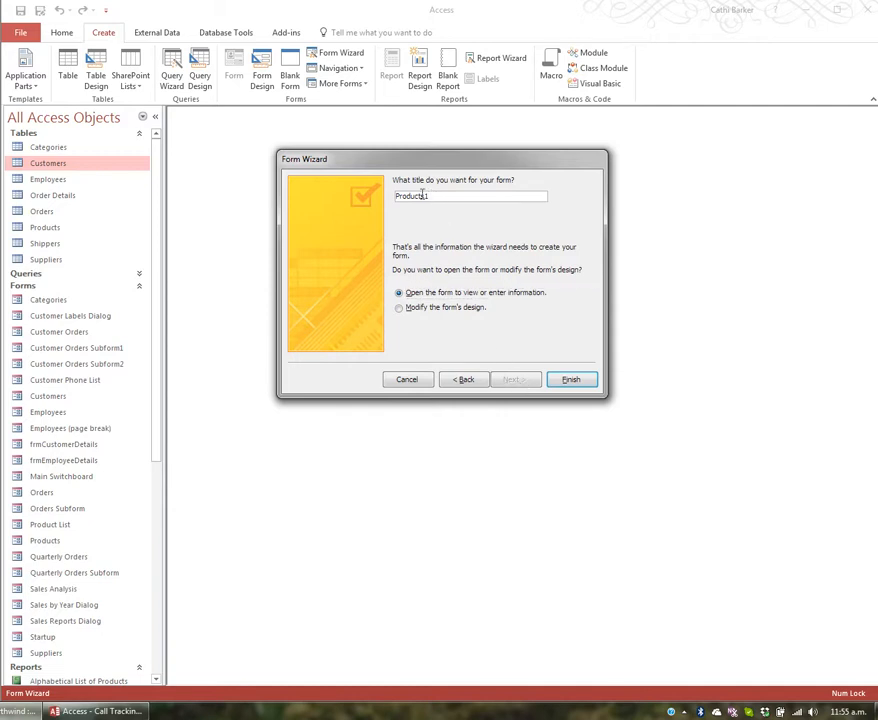
{"action": "key", "text": "BackSpace"}
{"action": "type", "text": "Pricing"}
{"action": "left_click", "coordinate": [570, 380]}
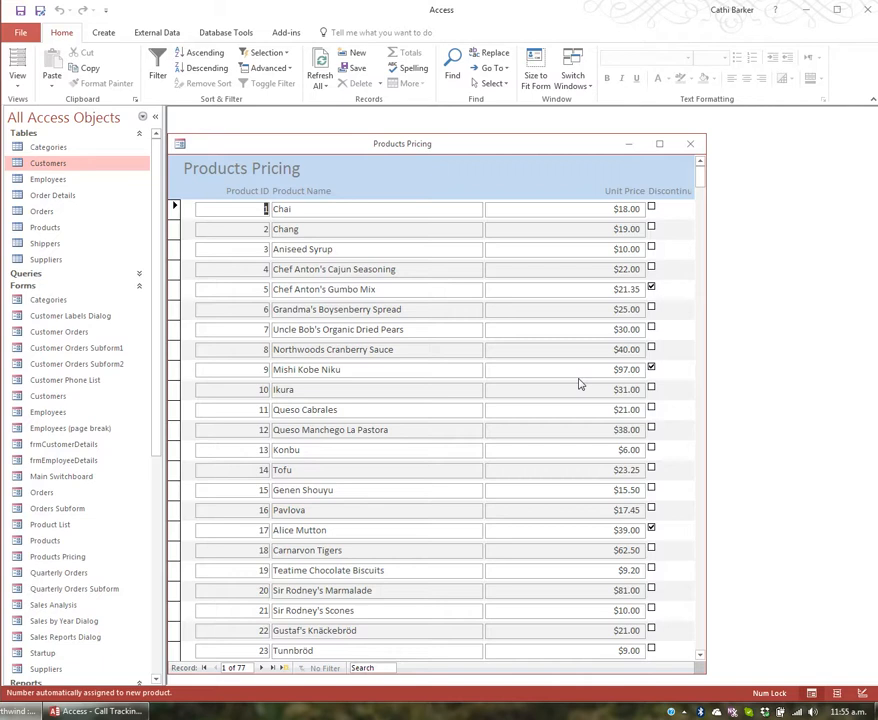
{"action": "left_click", "coordinate": [690, 143]}
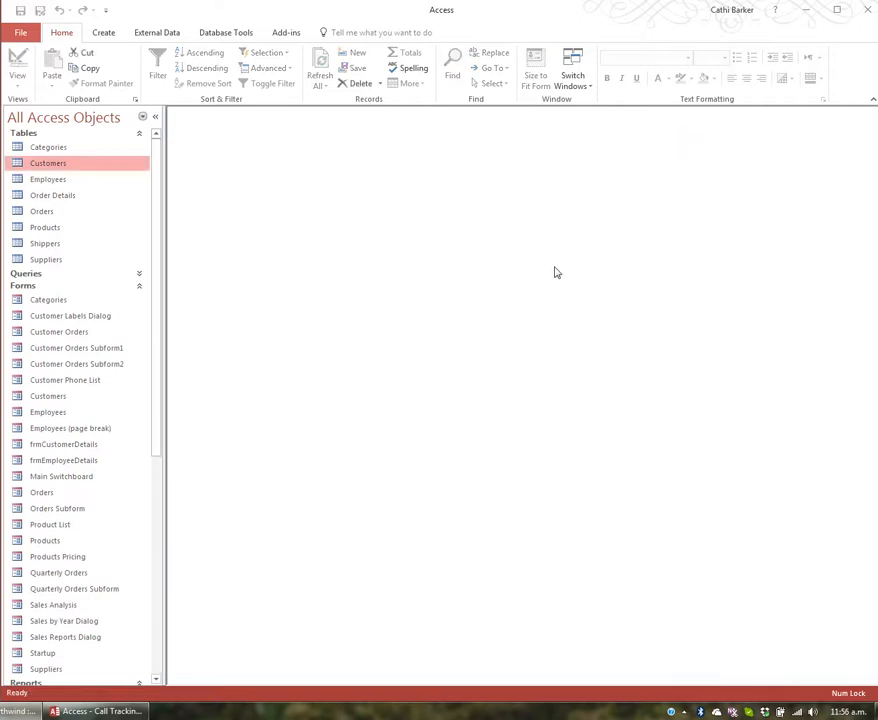
Rename the Products Pricing form to frmProductsPricing
{"action": "left_click", "coordinate": [70, 561]}
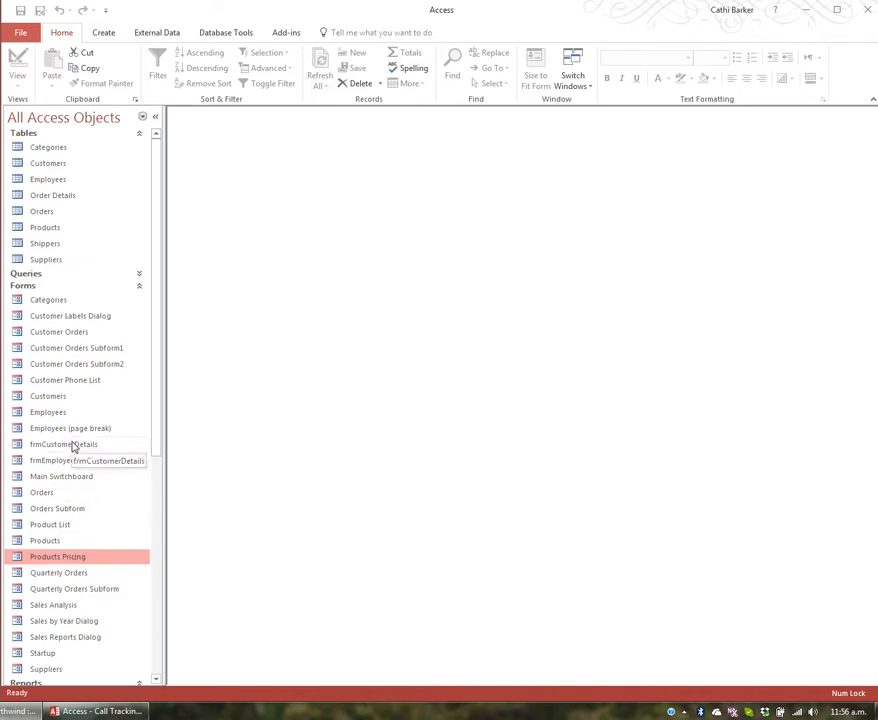
{"action": "right_click", "coordinate": [72, 561]}
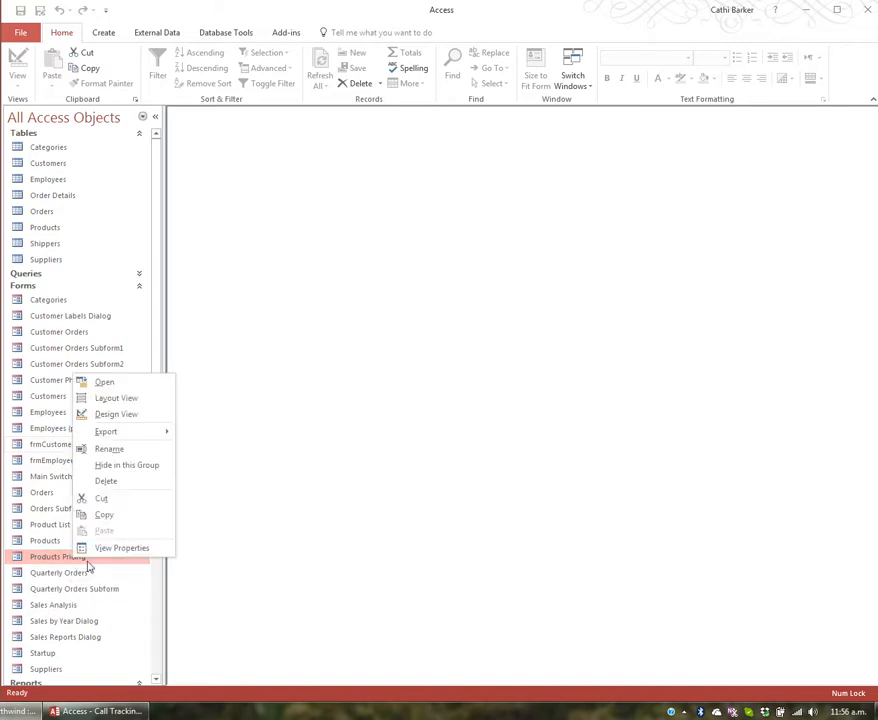
{"action": "left_click", "coordinate": [112, 449]}
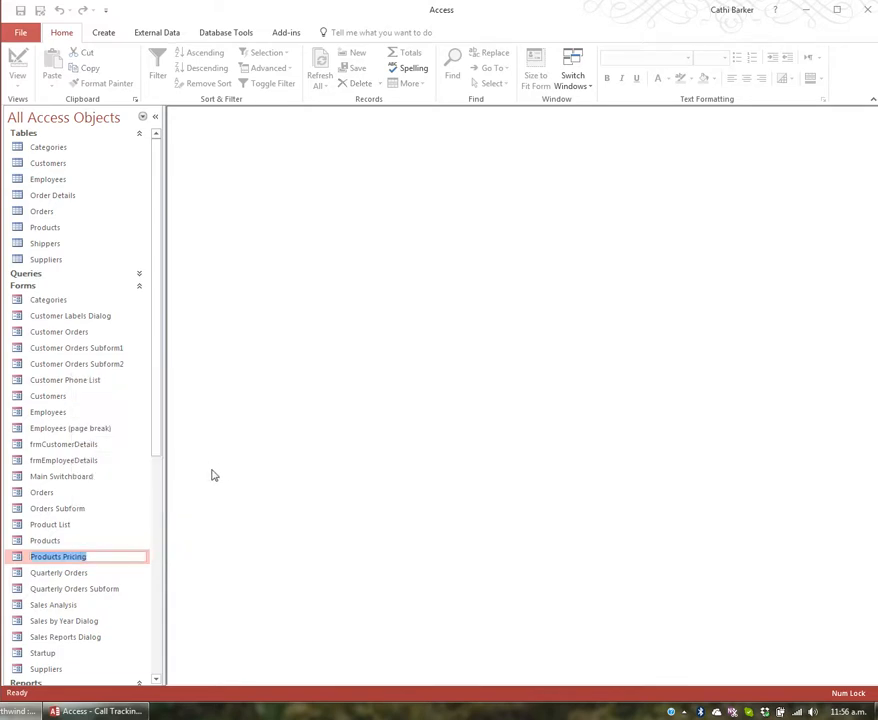
{"action": "key", "text": "Home"}
{"action": "type", "text": "frm"}
{"action": "key", "text": "ctrl+Right"}
{"action": "key", "text": "BackSpace"}
{"action": "key", "text": "Return"}
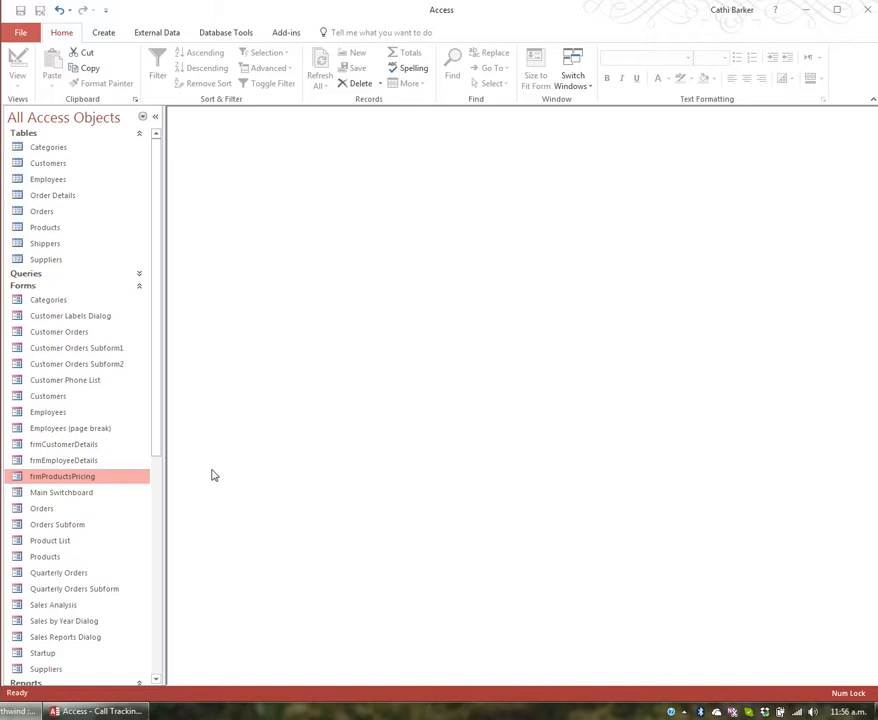
Start the Form Wizard with the Shippers table as the source and add all of its fields to the form
{"action": "left_click", "coordinate": [104, 32]}
{"action": "left_click", "coordinate": [340, 53]}
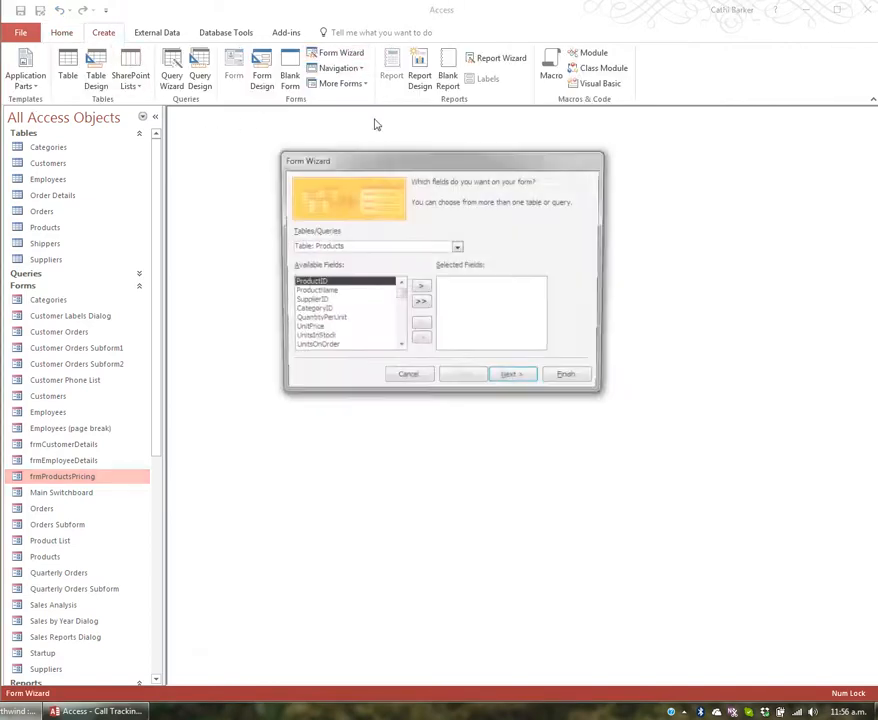
{"action": "left_click", "coordinate": [457, 248]}
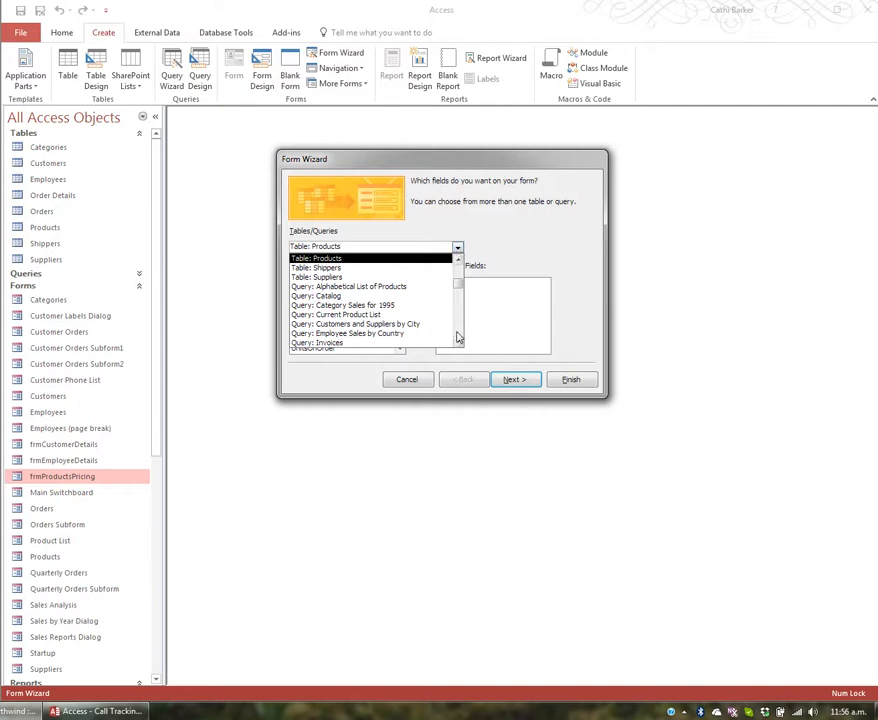
{"action": "left_click", "coordinate": [325, 268]}
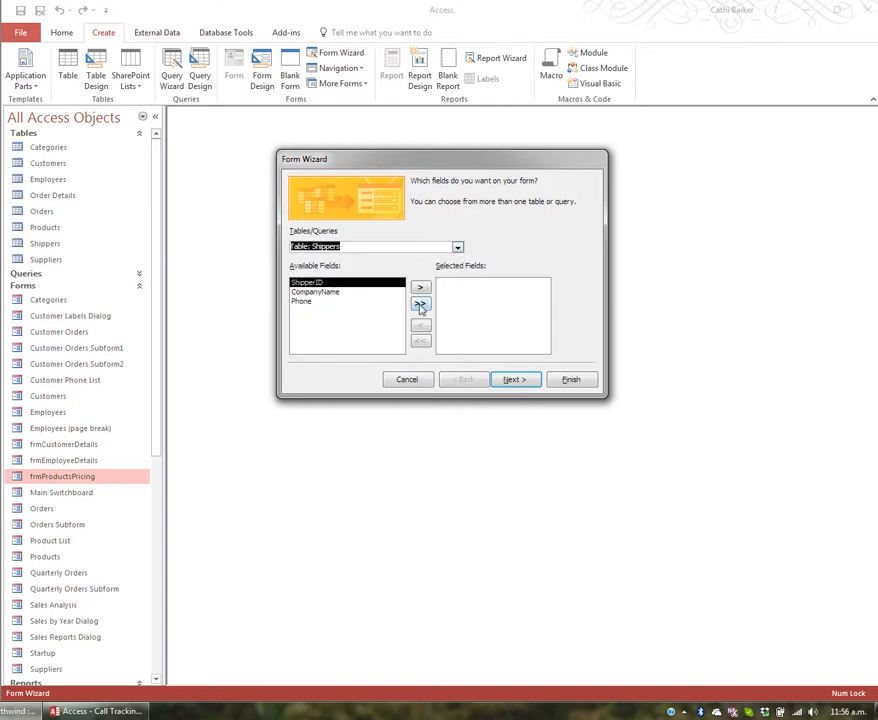
{"action": "left_click", "coordinate": [420, 305]}
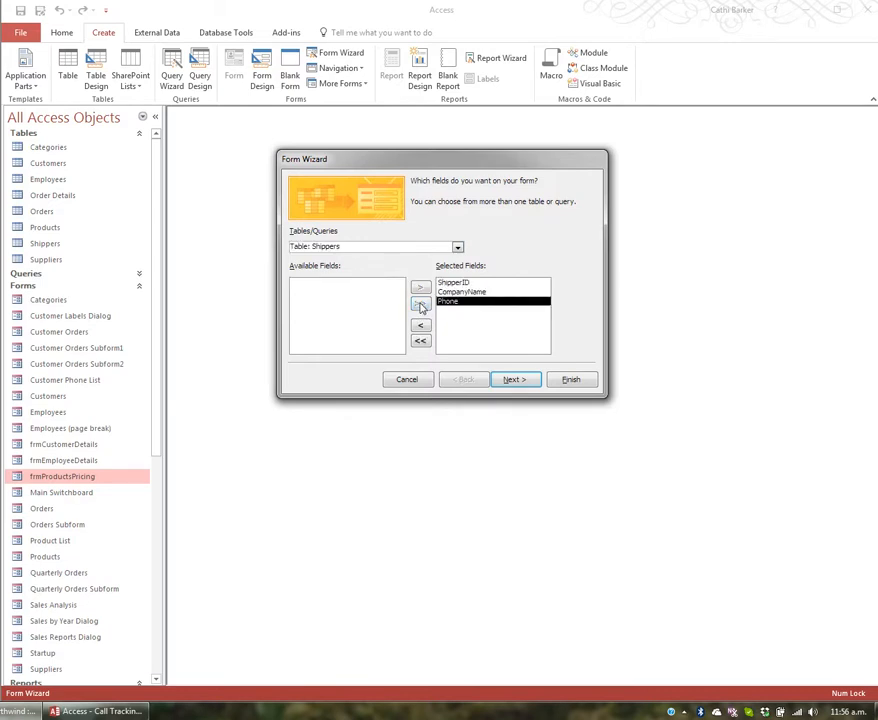
Finish the wizard with the Columnar layout and the title Shippers, opening the form to view or enter information
{"action": "left_click", "coordinate": [519, 382]}
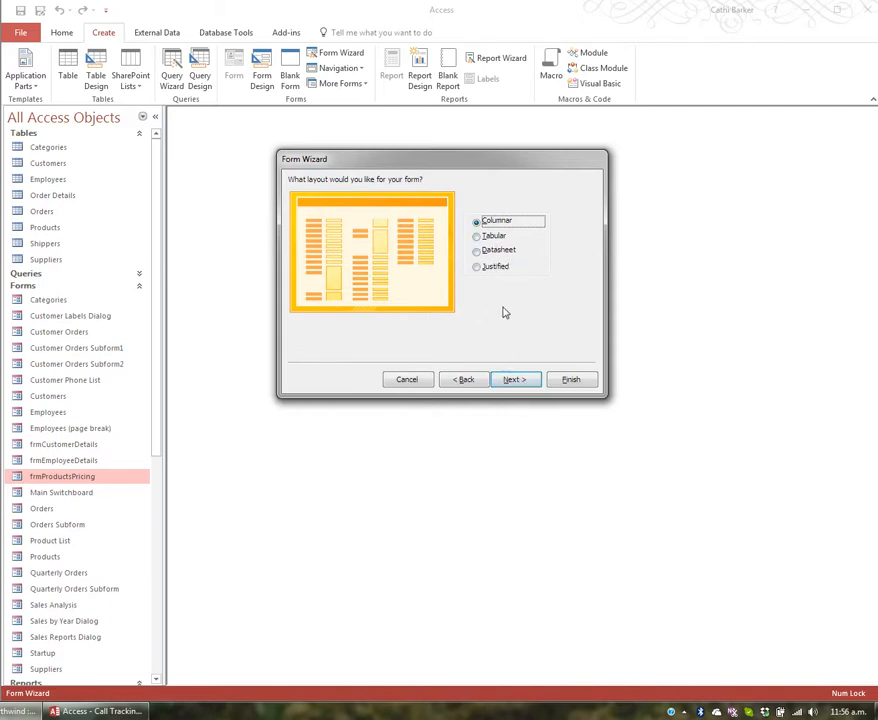
{"action": "left_click", "coordinate": [521, 383]}
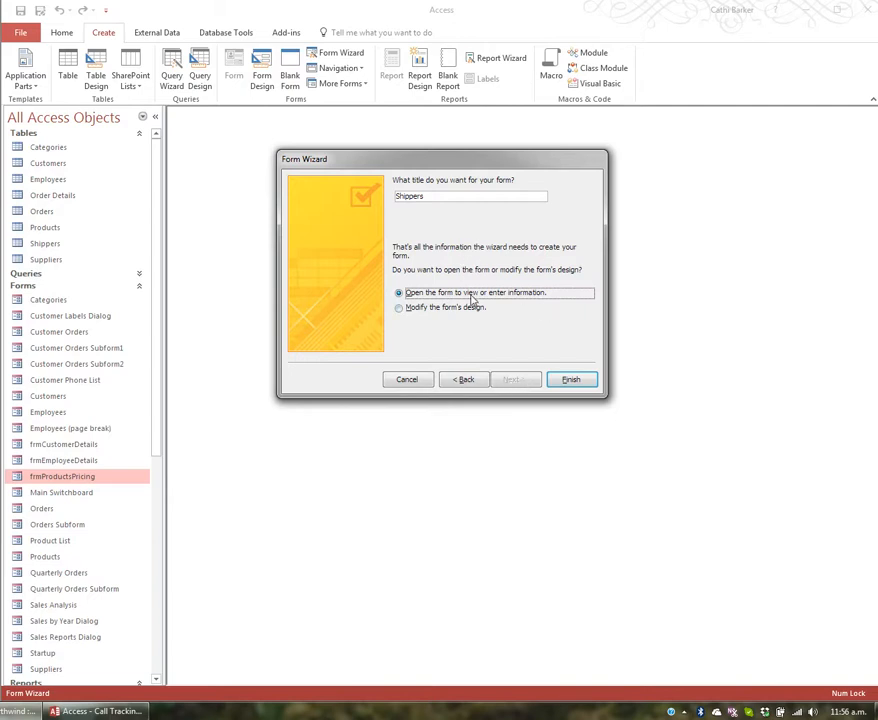
{"action": "left_click", "coordinate": [580, 378]}
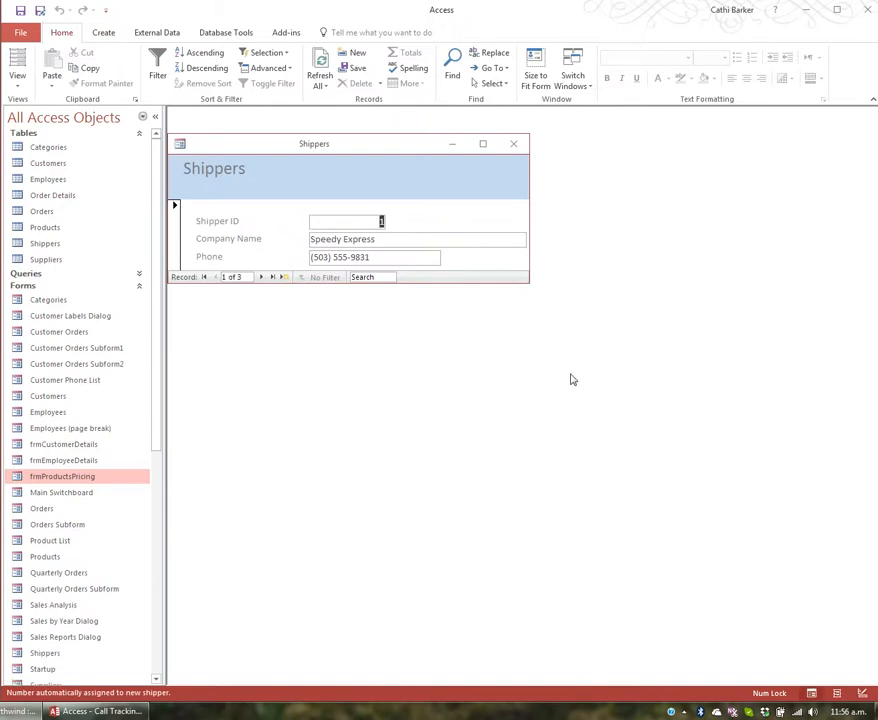
Browse forward and back through the records of the Shippers form and close it
{"action": "left_click", "coordinate": [264, 279]}
{"action": "left_click", "coordinate": [264, 279]}
{"action": "left_click", "coordinate": [217, 278]}
{"action": "left_click", "coordinate": [217, 278]}
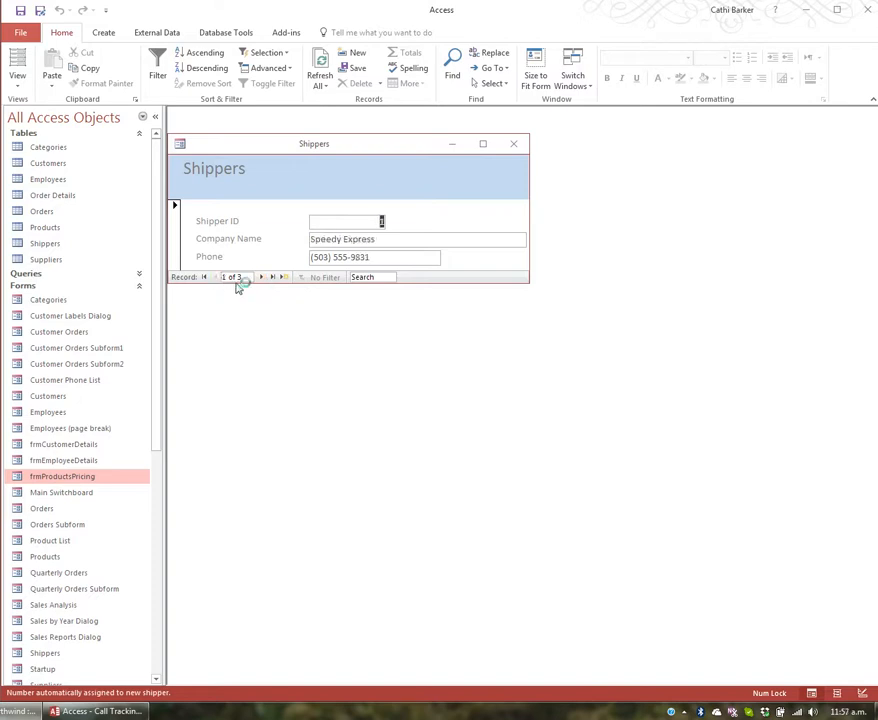
{"action": "left_click", "coordinate": [515, 145]}
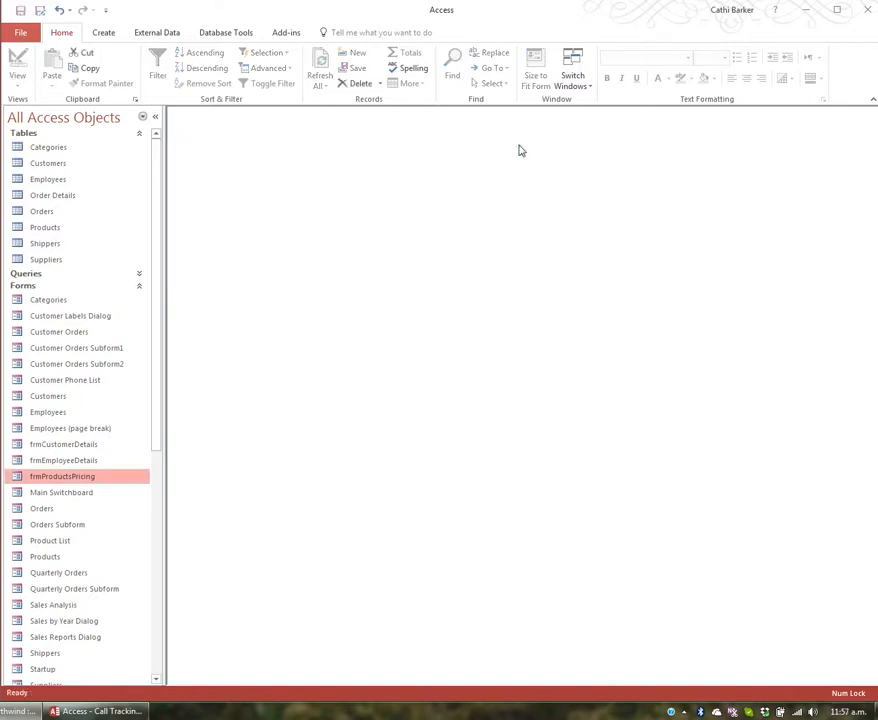
Rename the Shippers form to frmShippers
{"action": "left_click", "coordinate": [58, 653]}
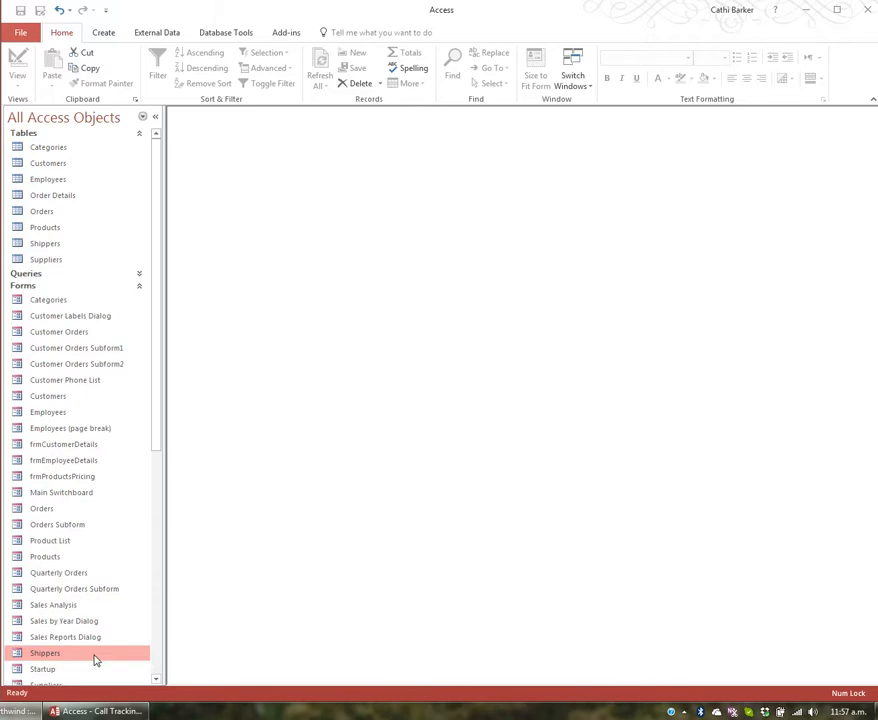
{"action": "right_click", "coordinate": [53, 654]}
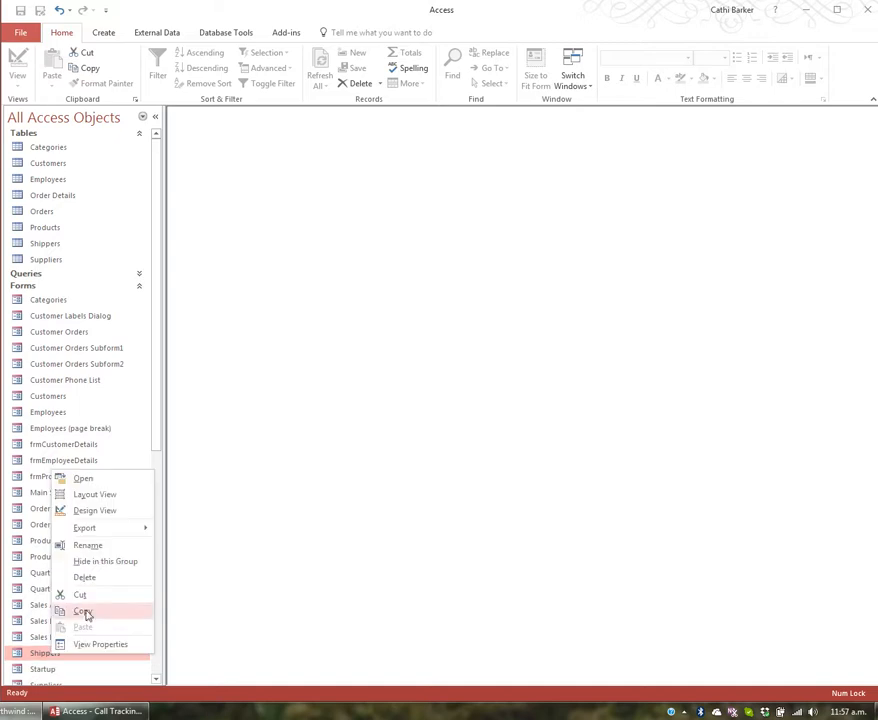
{"action": "left_click", "coordinate": [100, 548]}
{"action": "key", "text": "Home"}
{"action": "type", "text": "frm"}
{"action": "key", "text": "Return"}
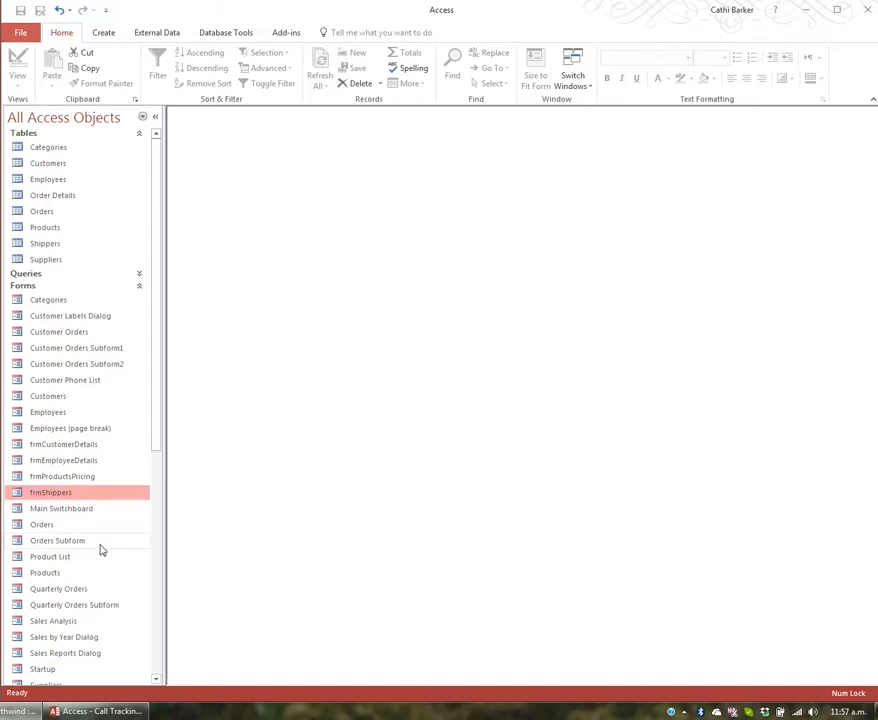
{"action": "left_click", "coordinate": [105, 31]}
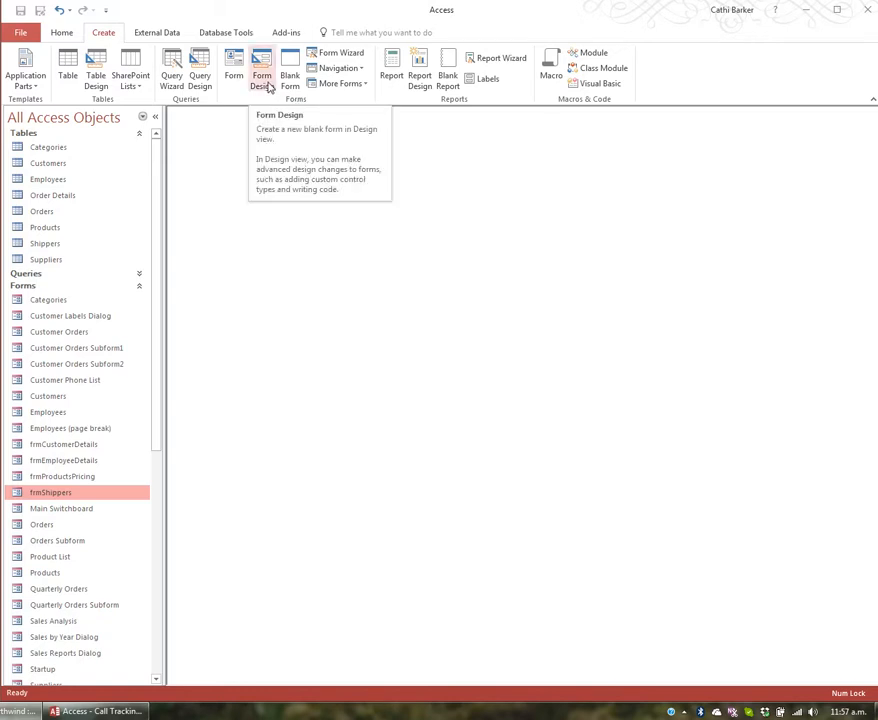
{"action": "left_click", "coordinate": [363, 86]}
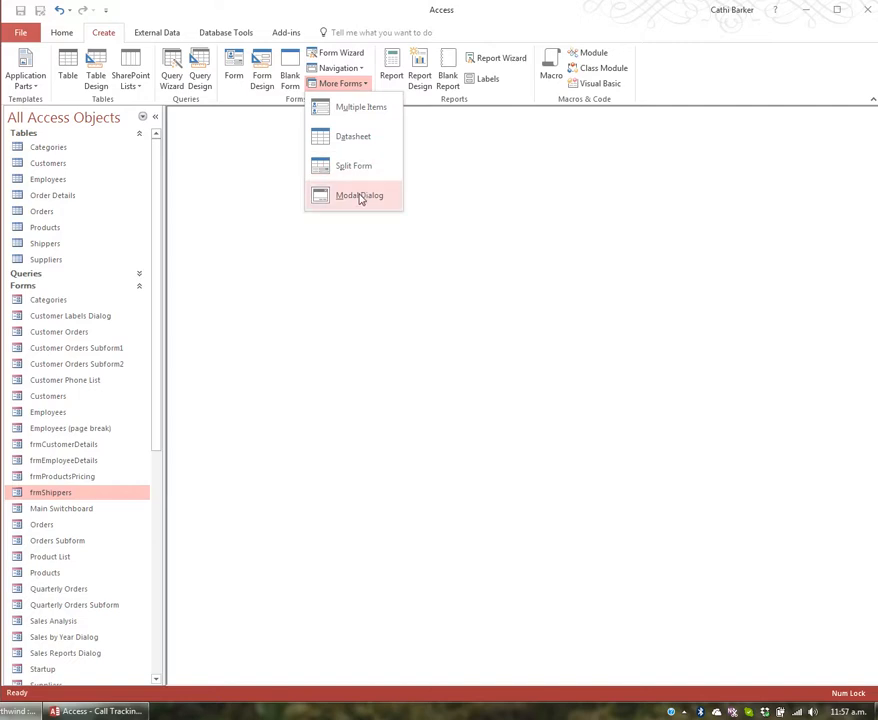
{"action": "left_click", "coordinate": [368, 86]}
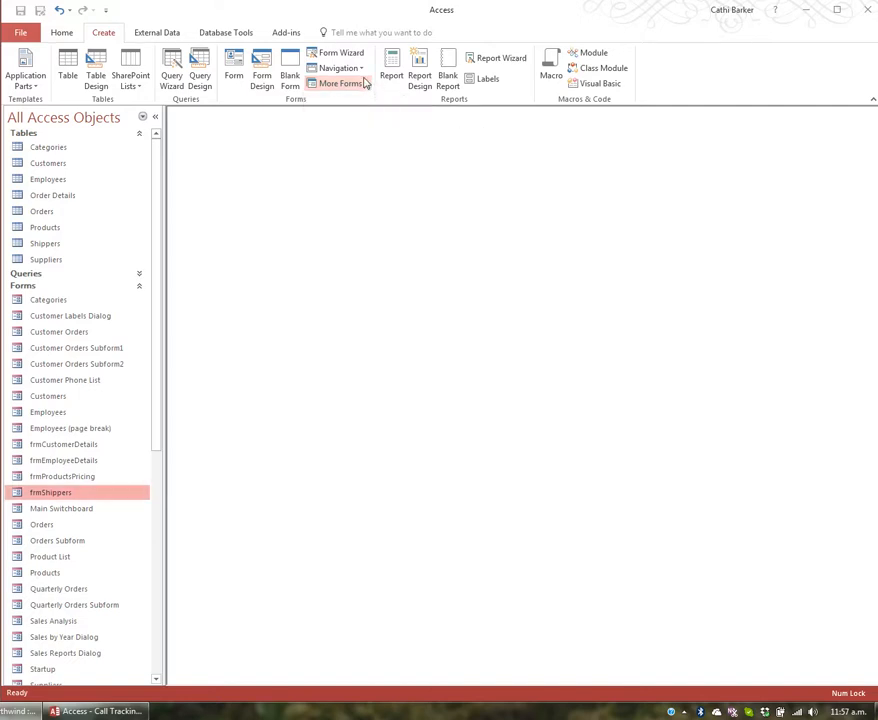